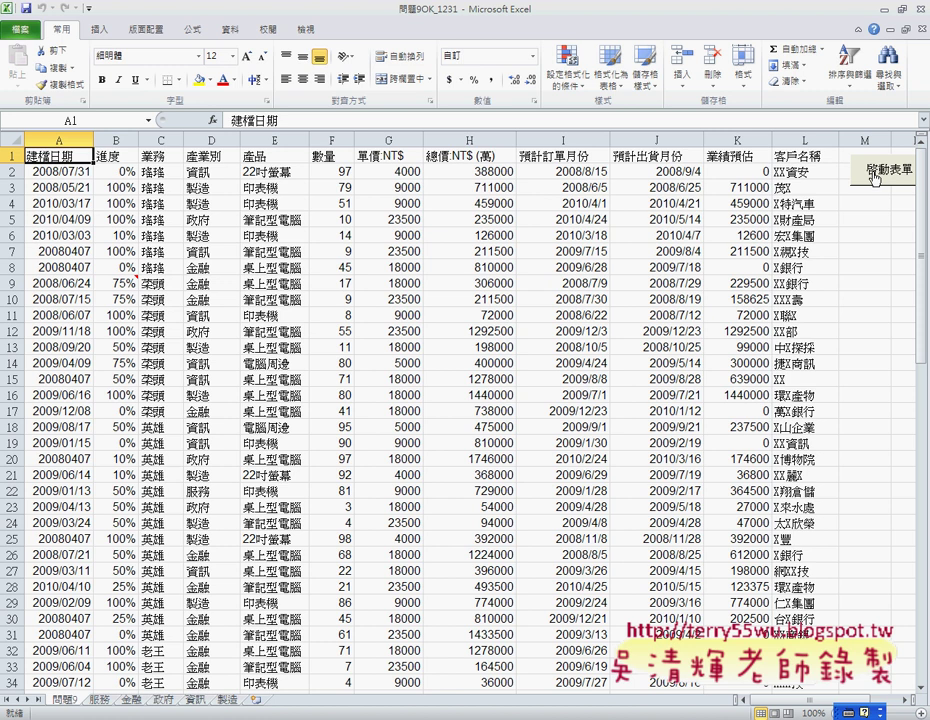
# Step: Launch the 快速分類範例 form and drop down its classification items: 業務, 產業別, 產品, 客戶名稱
pyautogui.click(876, 175)
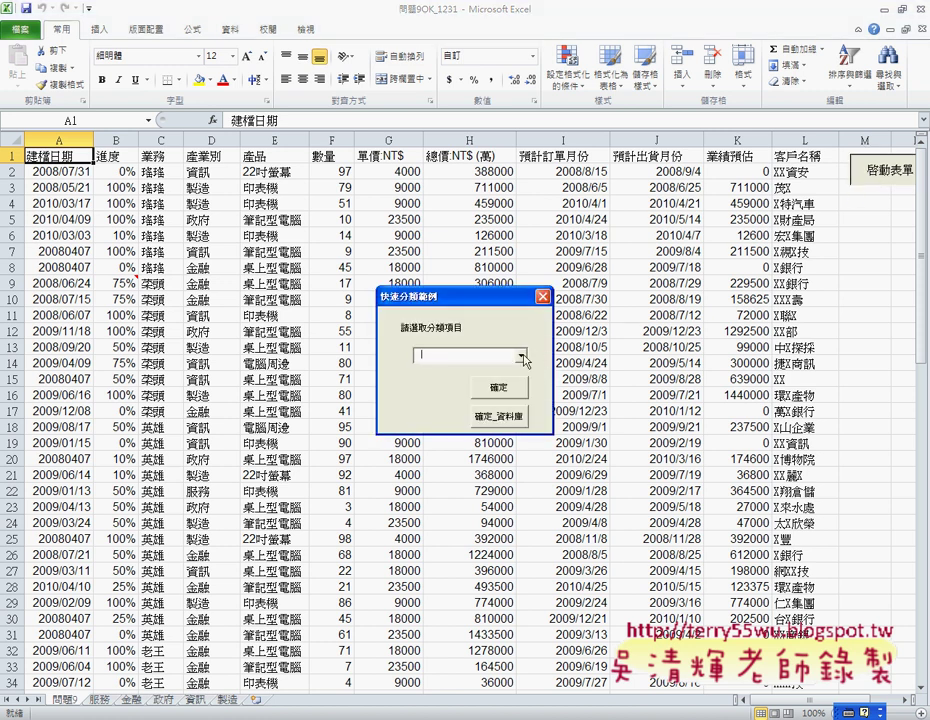
pyautogui.click(521, 355)
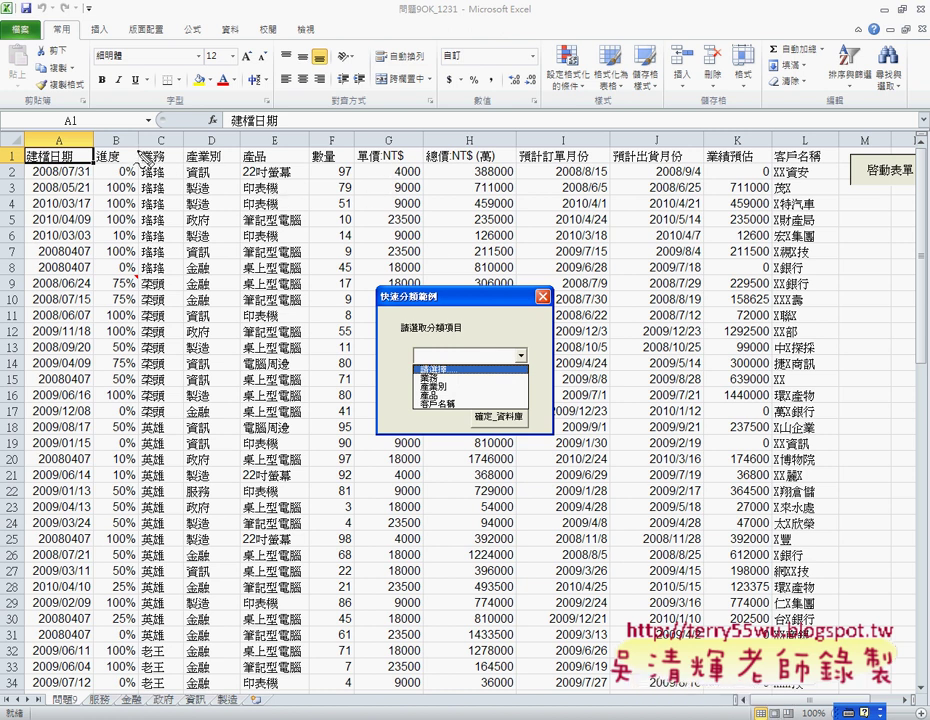
pyautogui.moveTo(137, 153); pyautogui.dragTo(268, 172)
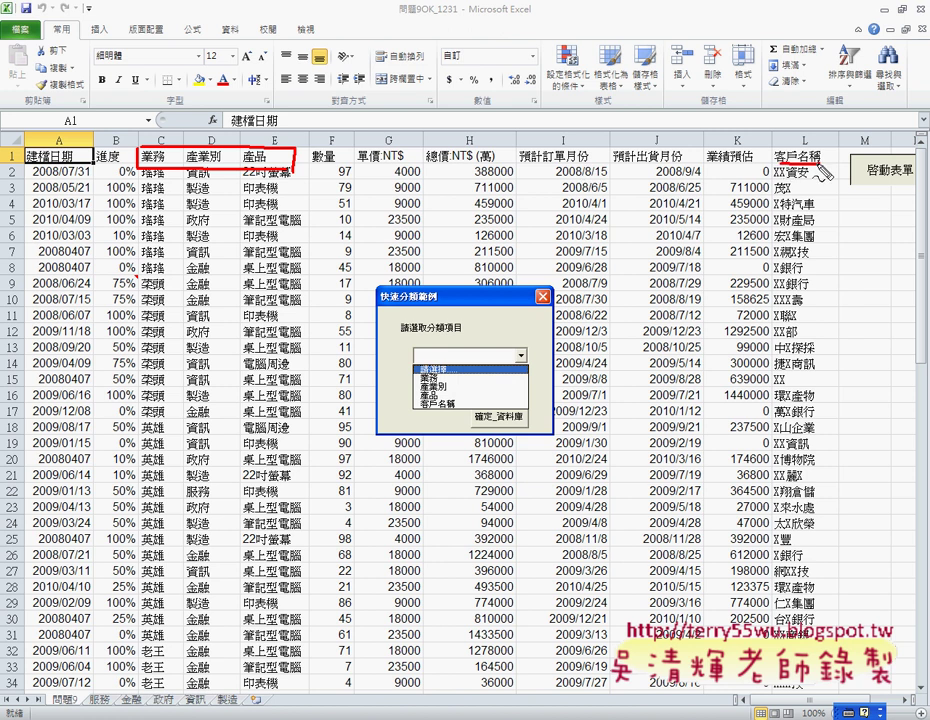
pyautogui.moveTo(790, 157)
pyautogui.mouseDown()
pyautogui.moveTo(801, 147)
pyautogui.moveTo(774, 162)
pyautogui.mouseUp()
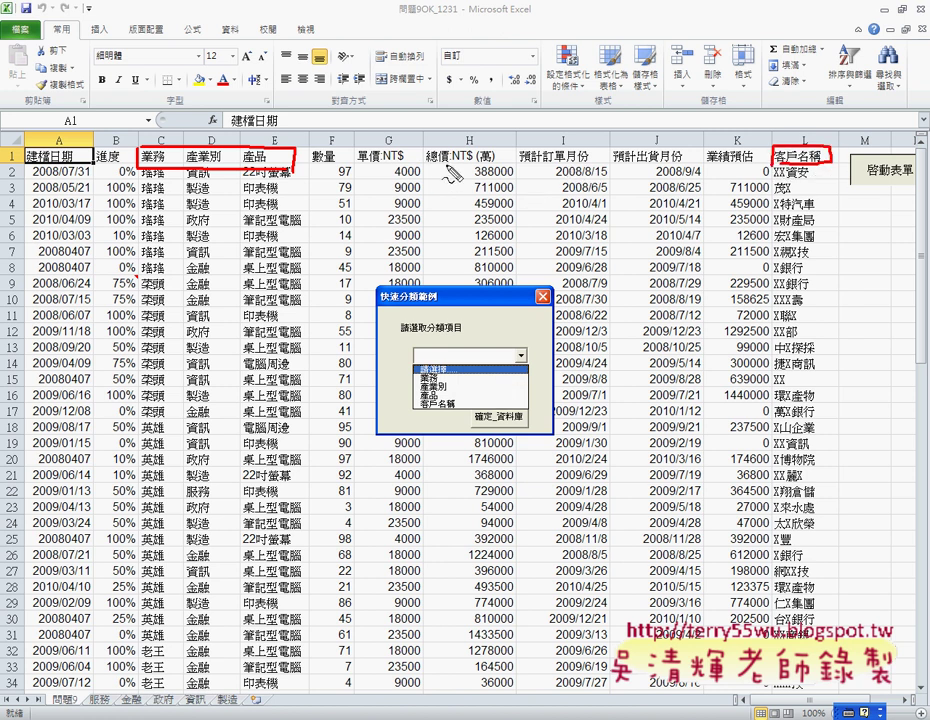
pyautogui.moveTo(313, 167); pyautogui.dragTo(336, 166)
pyautogui.moveTo(553, 172)
pyautogui.mouseDown()
pyautogui.moveTo(546, 164)
pyautogui.moveTo(598, 166)
pyautogui.moveTo(556, 162)
pyautogui.moveTo(538, 172)
pyautogui.mouseUp()
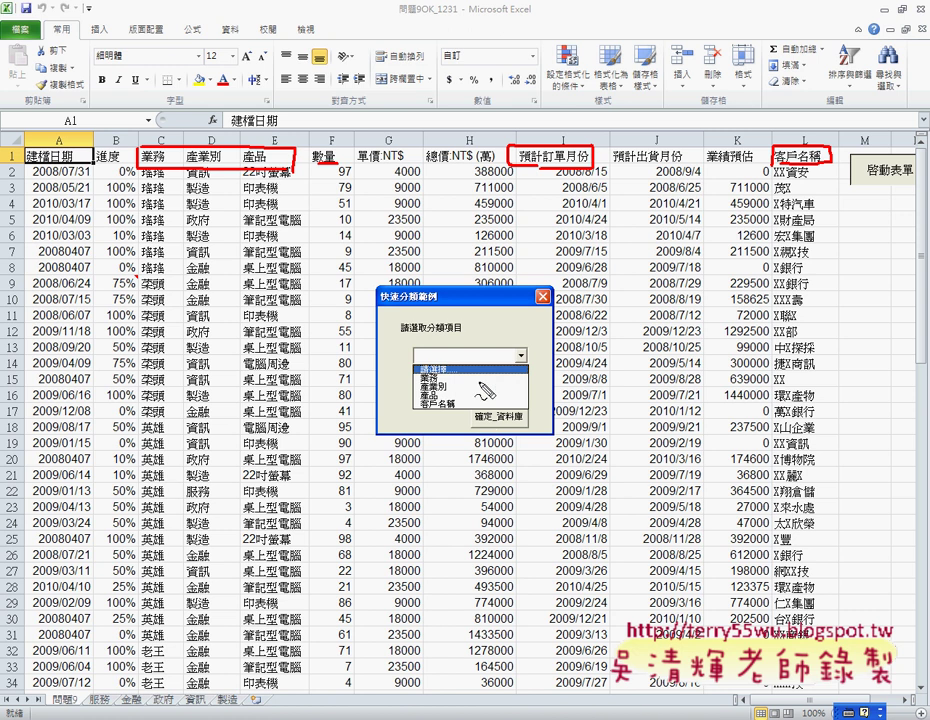
pyautogui.press('Escape')
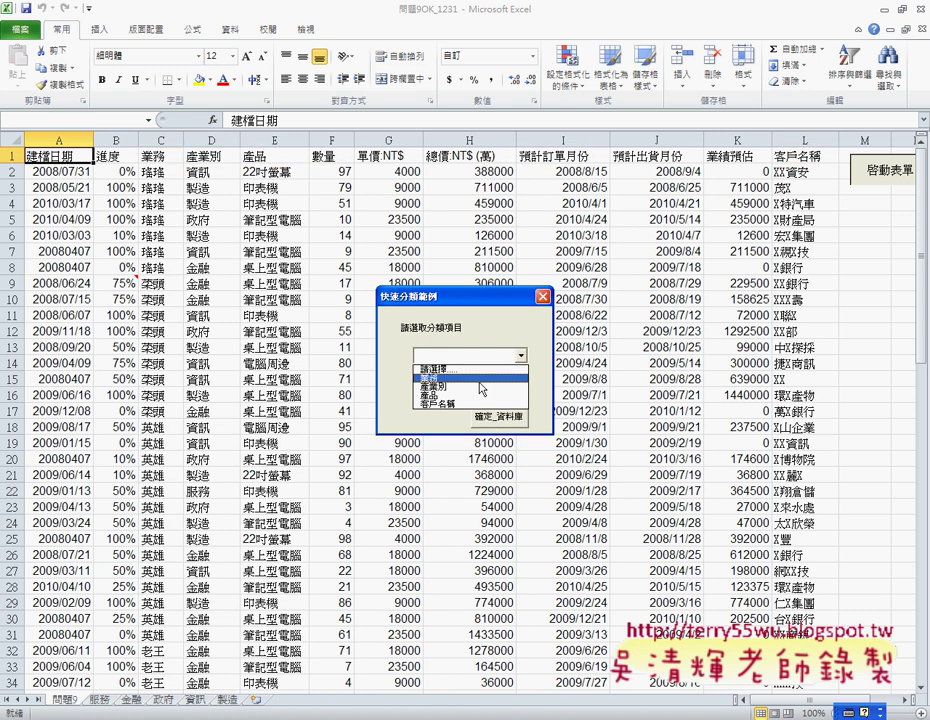
# Step: Classify by 業務 to create one sheet per salesperson, then close the 快速分類範例 form
pyautogui.click(479, 383)
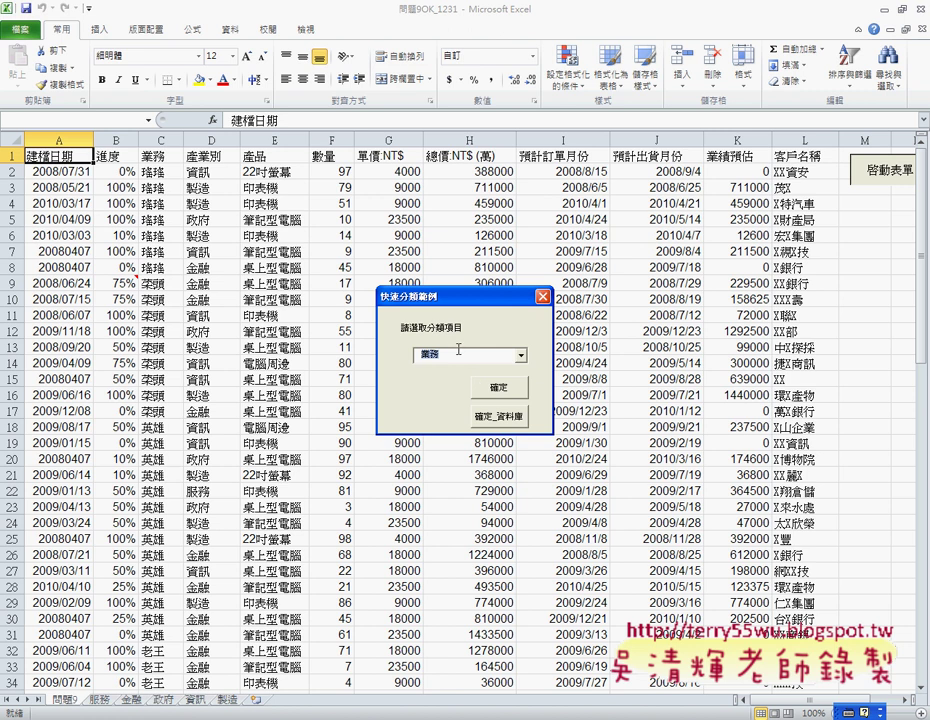
pyautogui.click(510, 392)
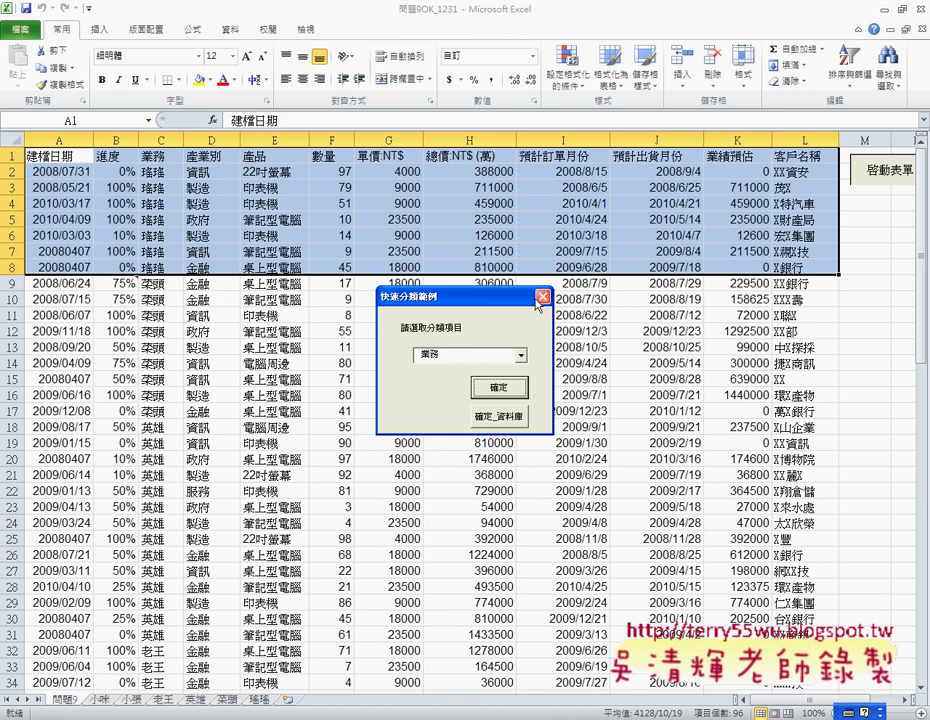
pyautogui.click(543, 296)
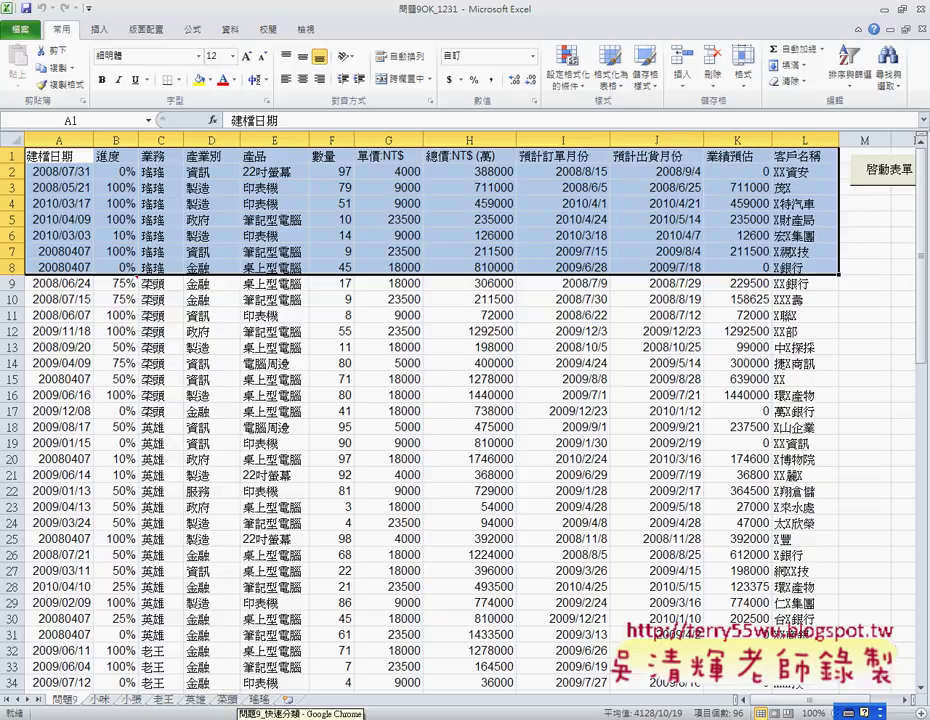
# Step: In Chrome's Drive folder 問題9_快速分類, preview 09_快速分類_產業別(增加參數名稱項目).png
pyautogui.click(210, 713)
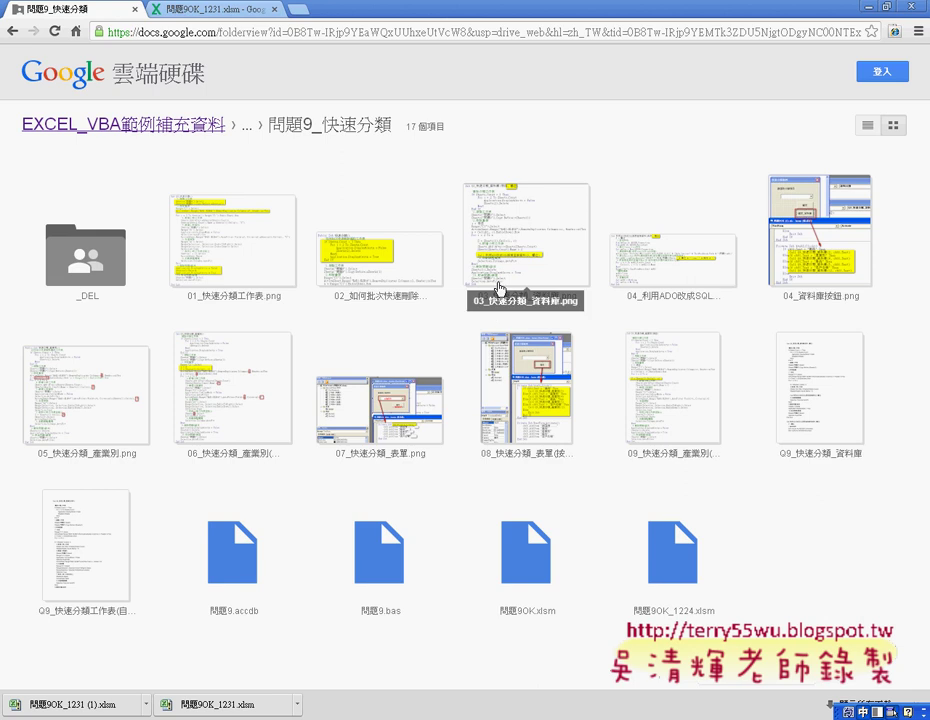
pyautogui.click(686, 429)
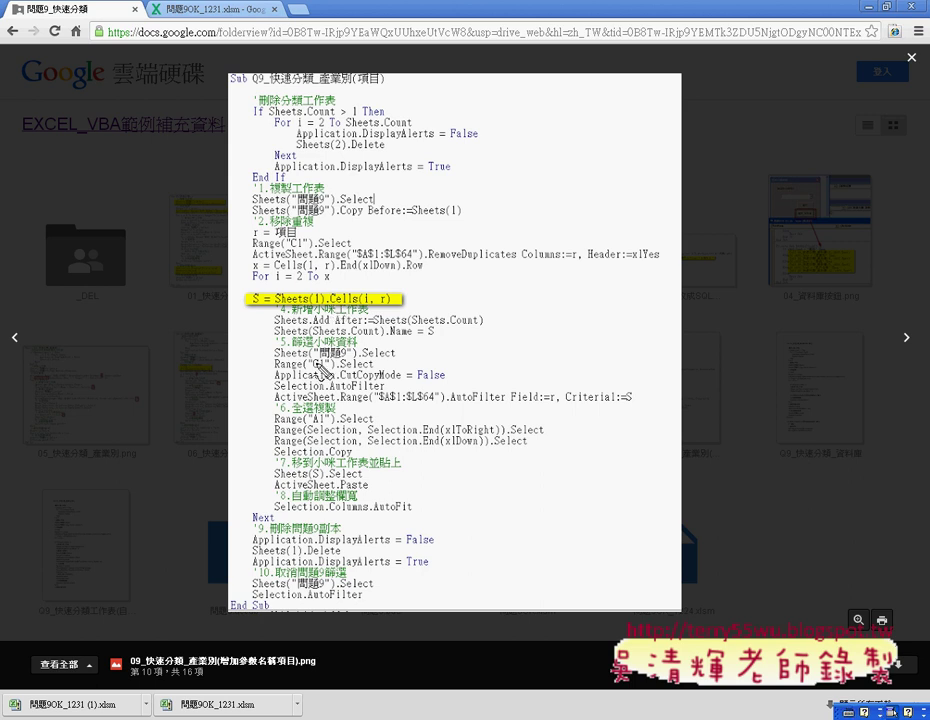
# Step: Mark up the Sheets(Sheets.Count) line and filter-and-copy block, clear the marks, and close the preview
pyautogui.moveTo(266, 336); pyautogui.dragTo(437, 340)
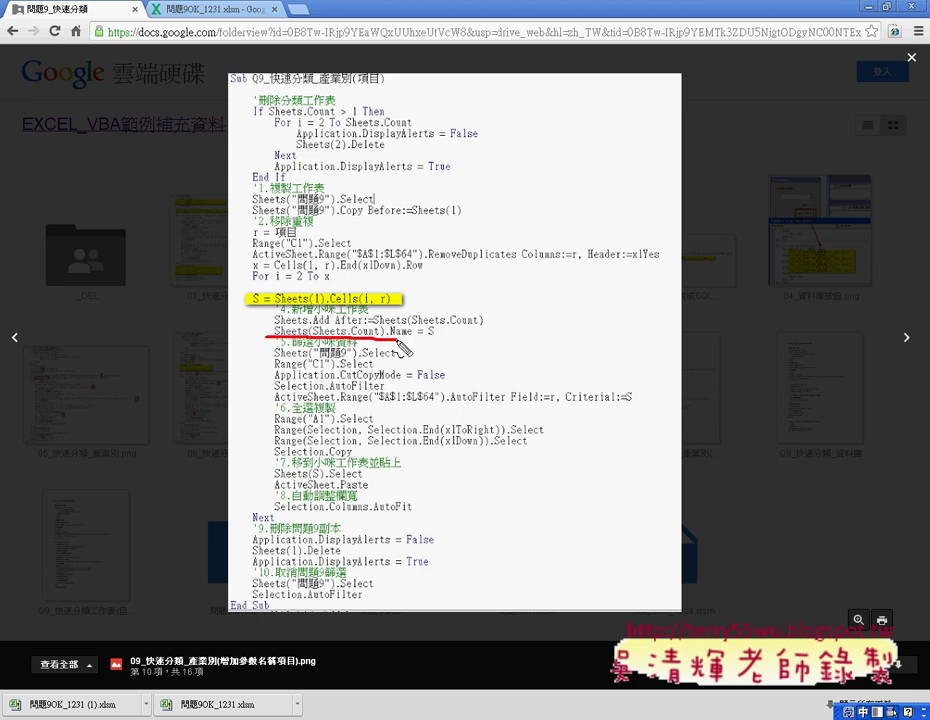
pyautogui.moveTo(258, 338)
pyautogui.mouseDown()
pyautogui.moveTo(260, 392)
pyautogui.moveTo(417, 506)
pyautogui.moveTo(437, 340)
pyautogui.mouseUp()
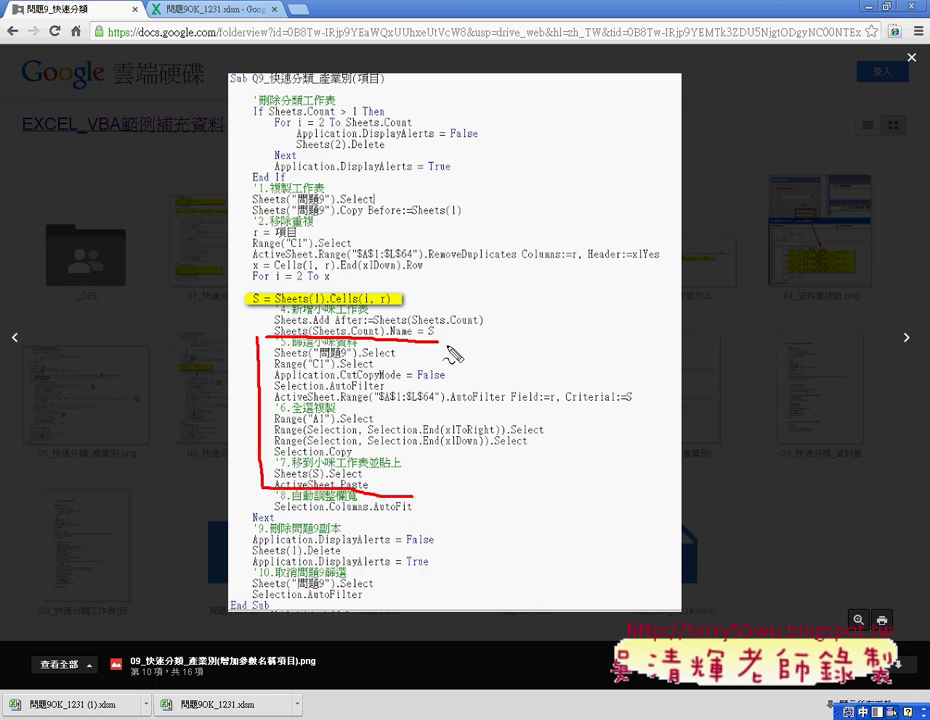
pyautogui.moveTo(385, 362); pyautogui.dragTo(342, 416)
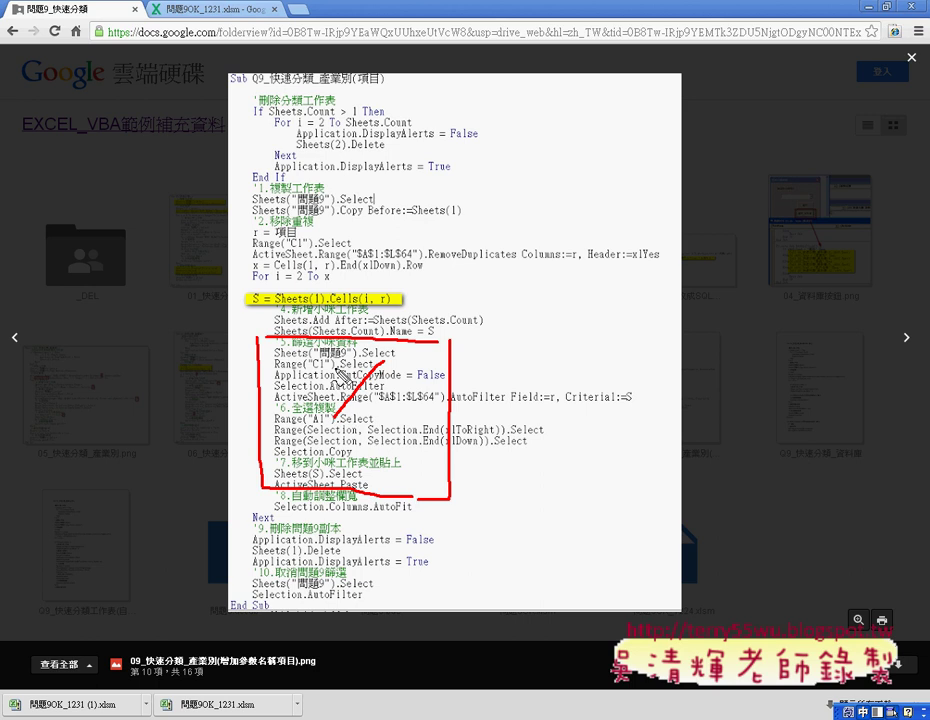
pyautogui.moveTo(336, 362); pyautogui.dragTo(383, 428)
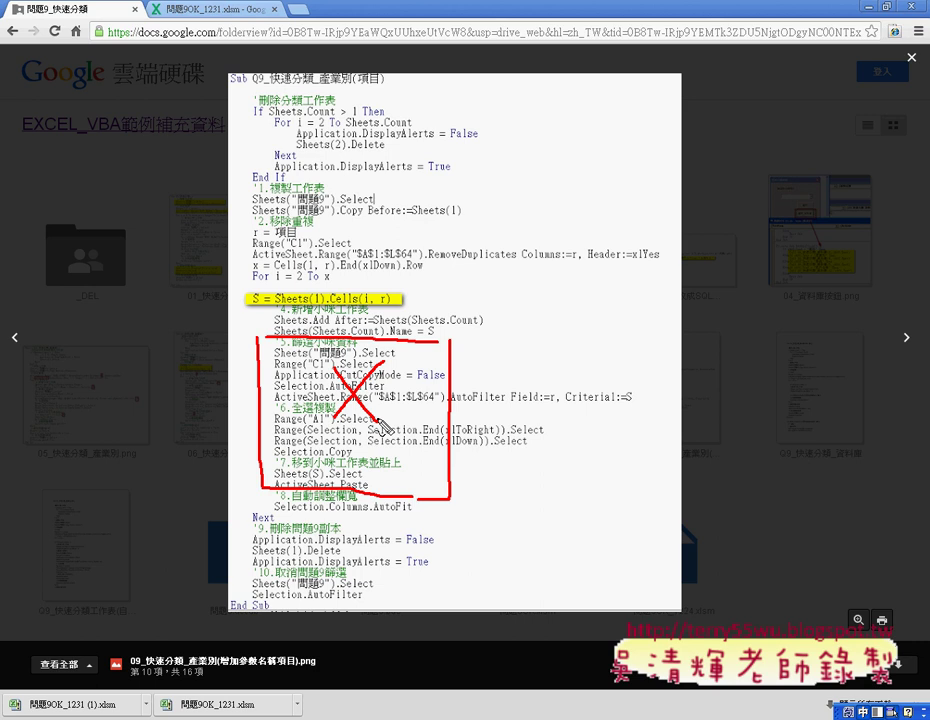
pyautogui.press('Escape')
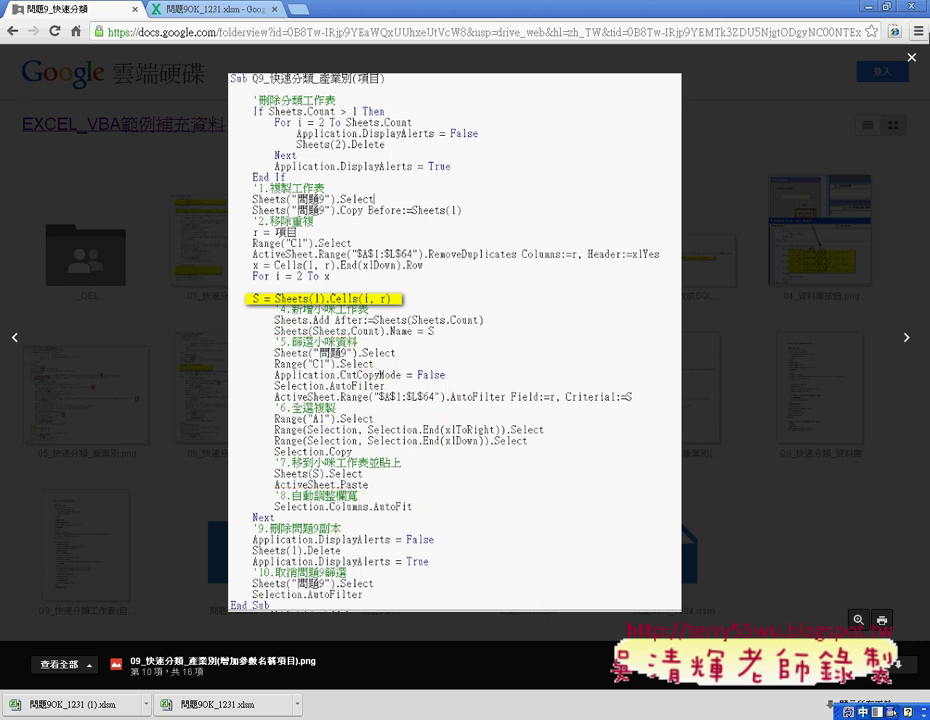
pyautogui.click(667, 45)
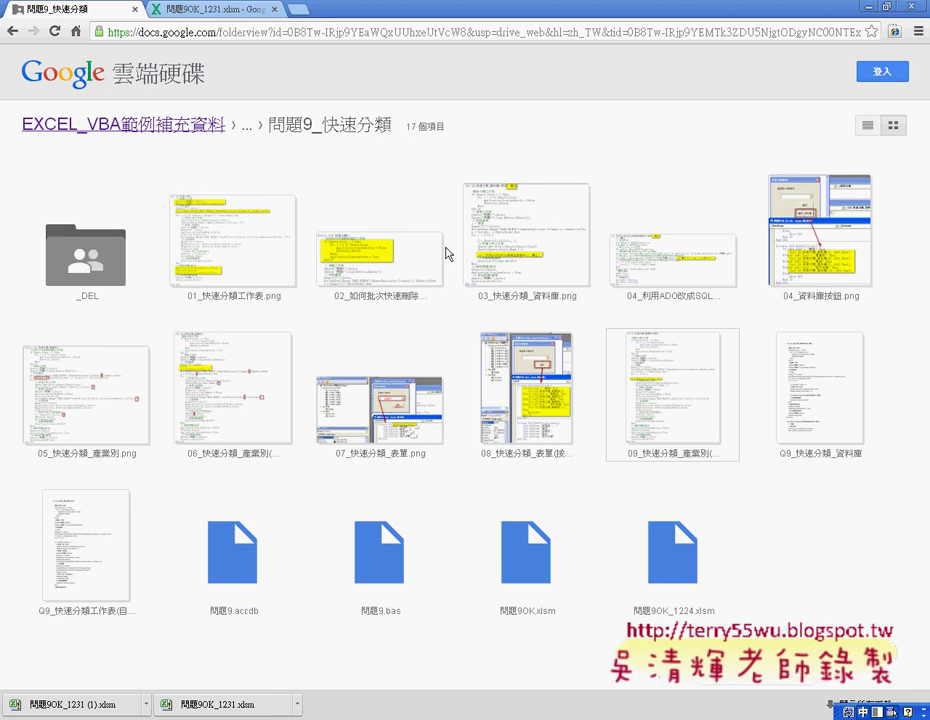
# Step: Preview 03_快速分類_資料庫.png showing the Q9_快速分類_資料庫 macro
pyautogui.click(507, 265)
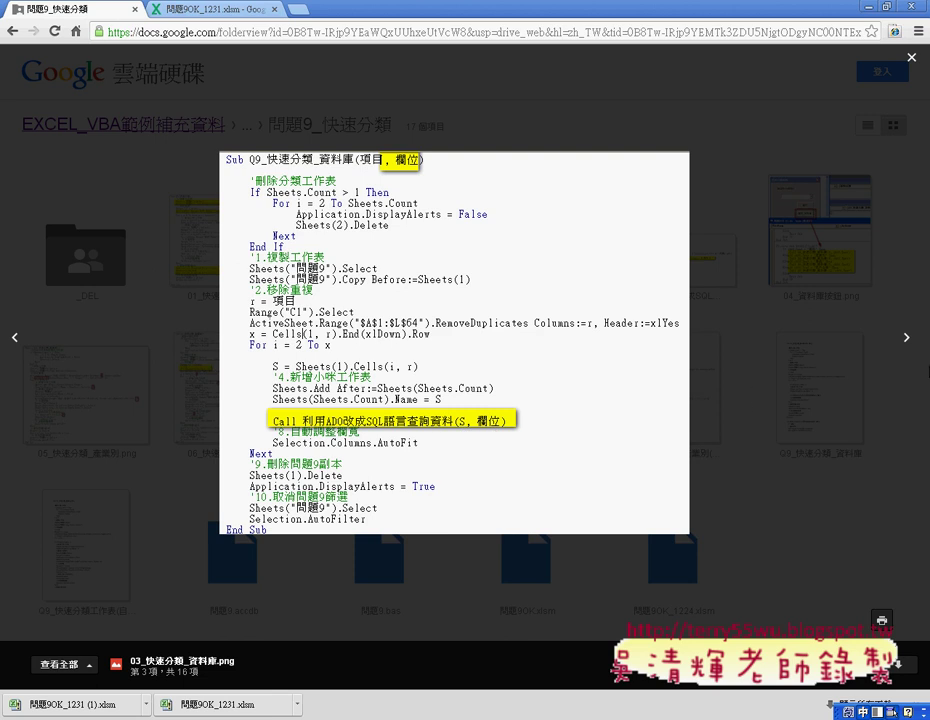
# Step: Advance to 04_利用ADO改成SQL語言查詢資料.png with the ADO SQL query subroutine
pyautogui.press('Right')
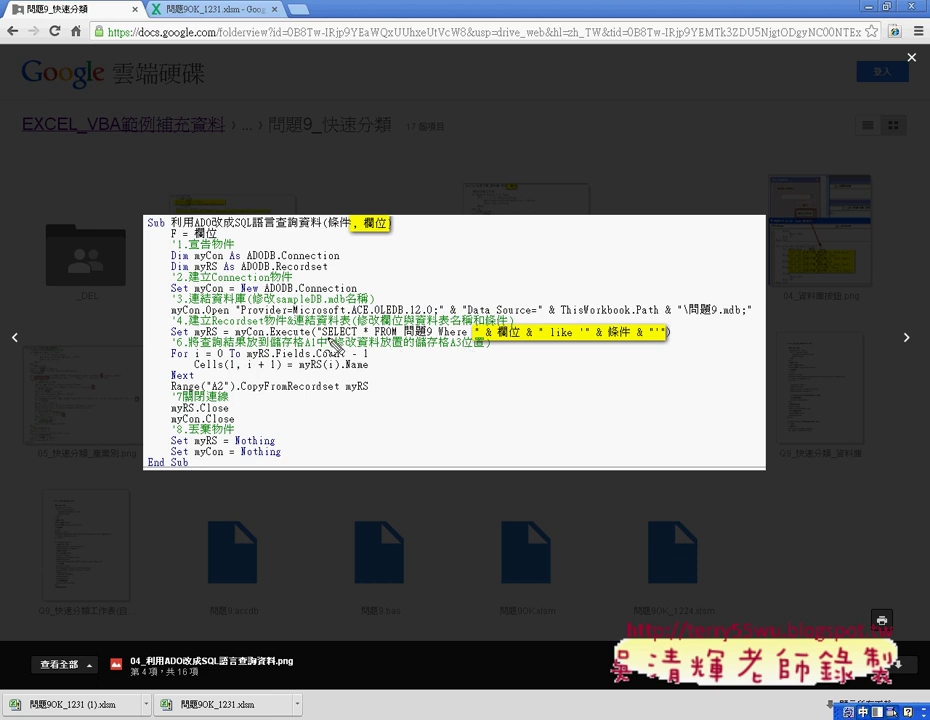
# Step: Underline SELECT and 問題9 in the query string and write 'SQL' beneath it in red
pyautogui.moveTo(322, 340); pyautogui.dragTo(352, 340)
pyautogui.moveTo(405, 350)
pyautogui.mouseDown()
pyautogui.moveTo(395, 372)
pyautogui.moveTo(445, 368)
pyautogui.mouseUp()
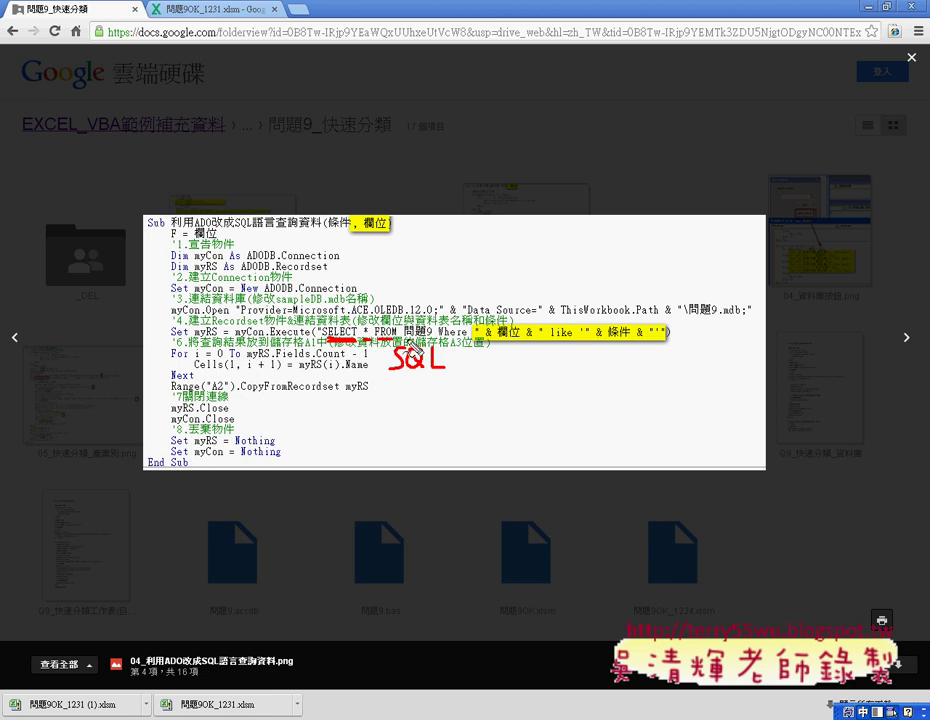
pyautogui.moveTo(405, 346); pyautogui.dragTo(468, 347)
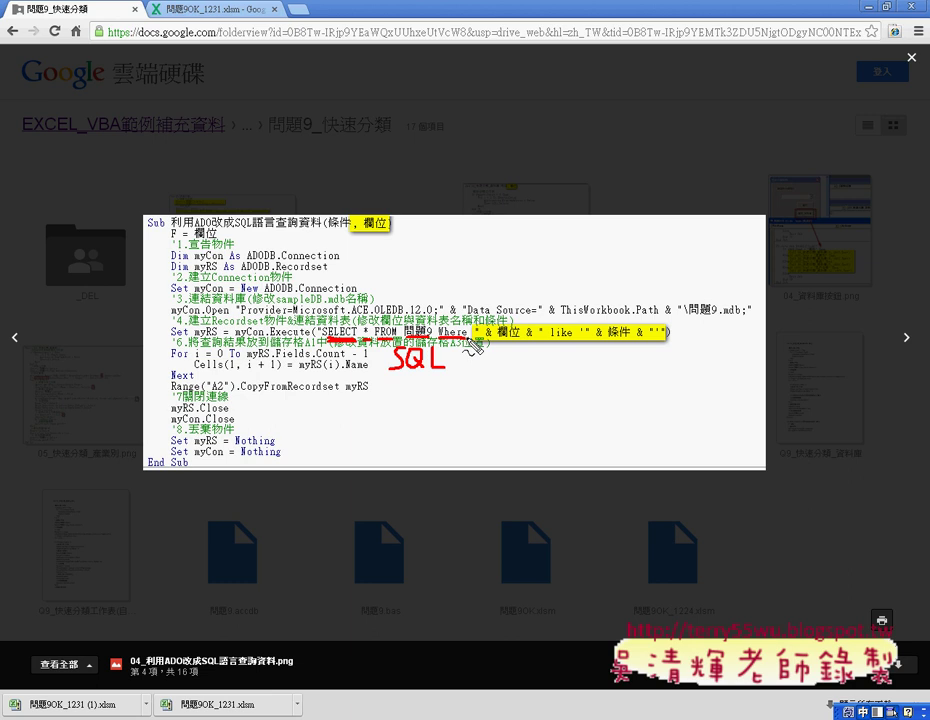